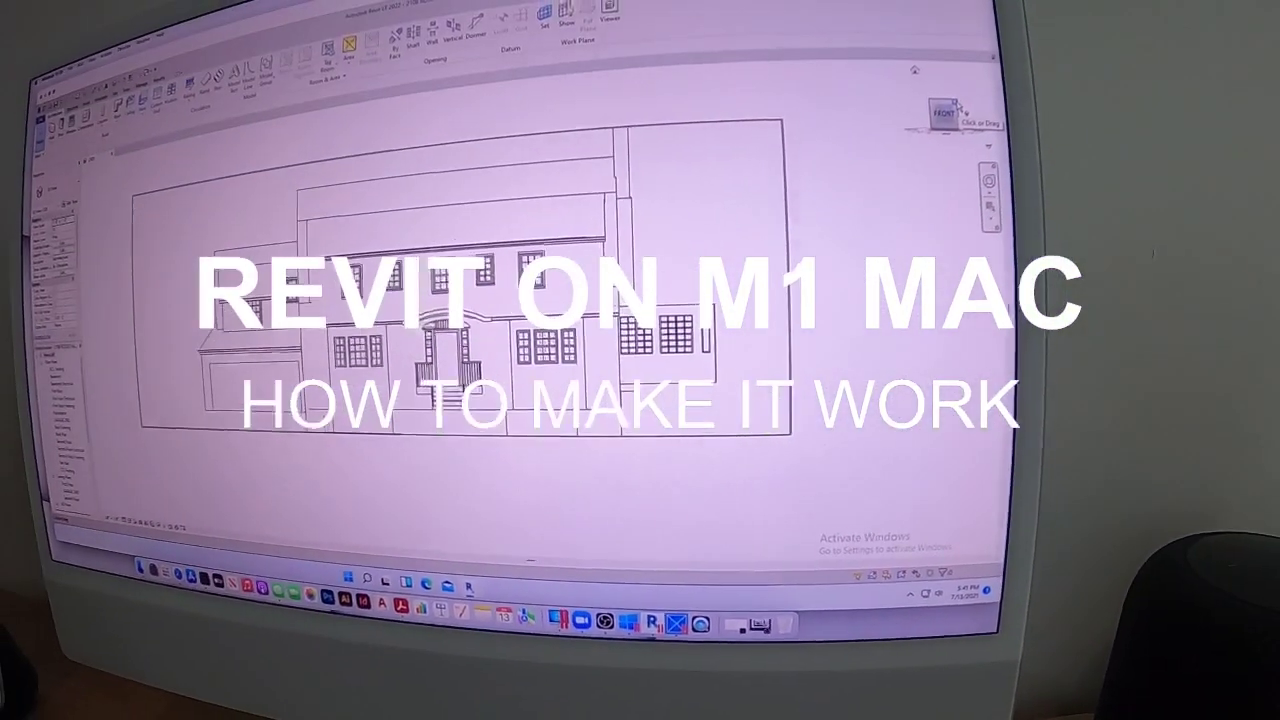
left_click(955, 106)
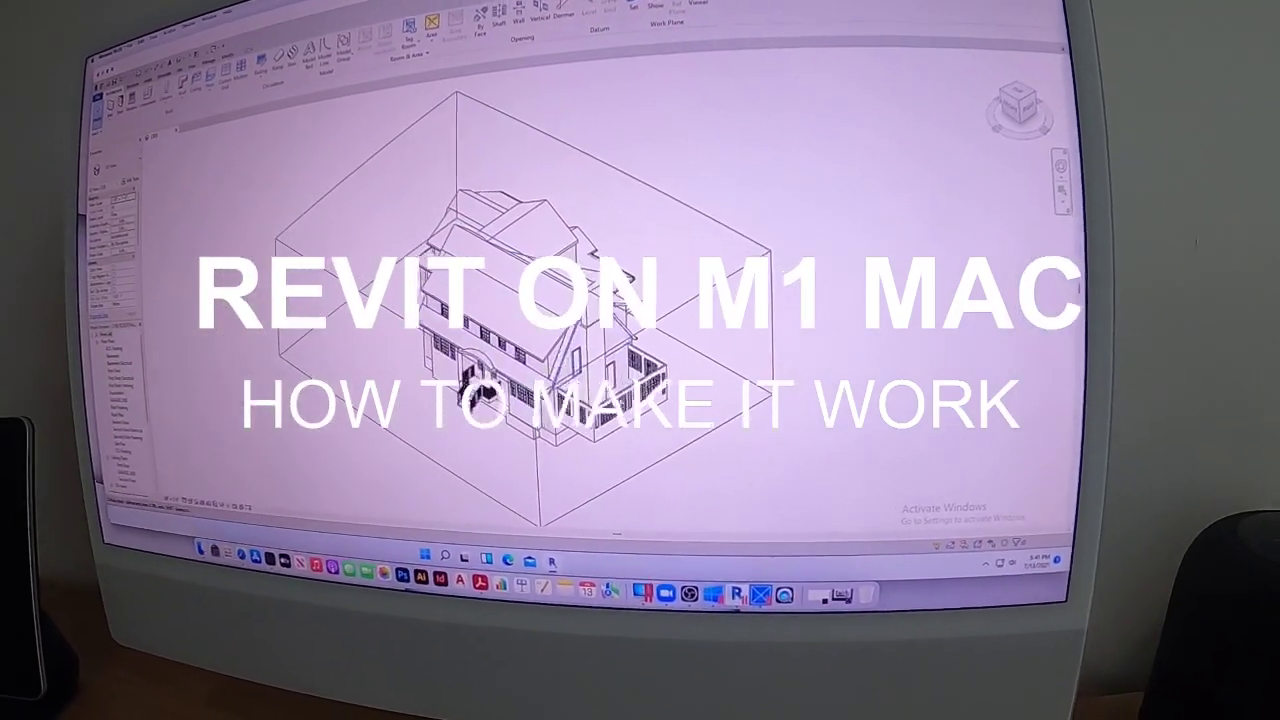
scroll(565, 150, "up", 3)
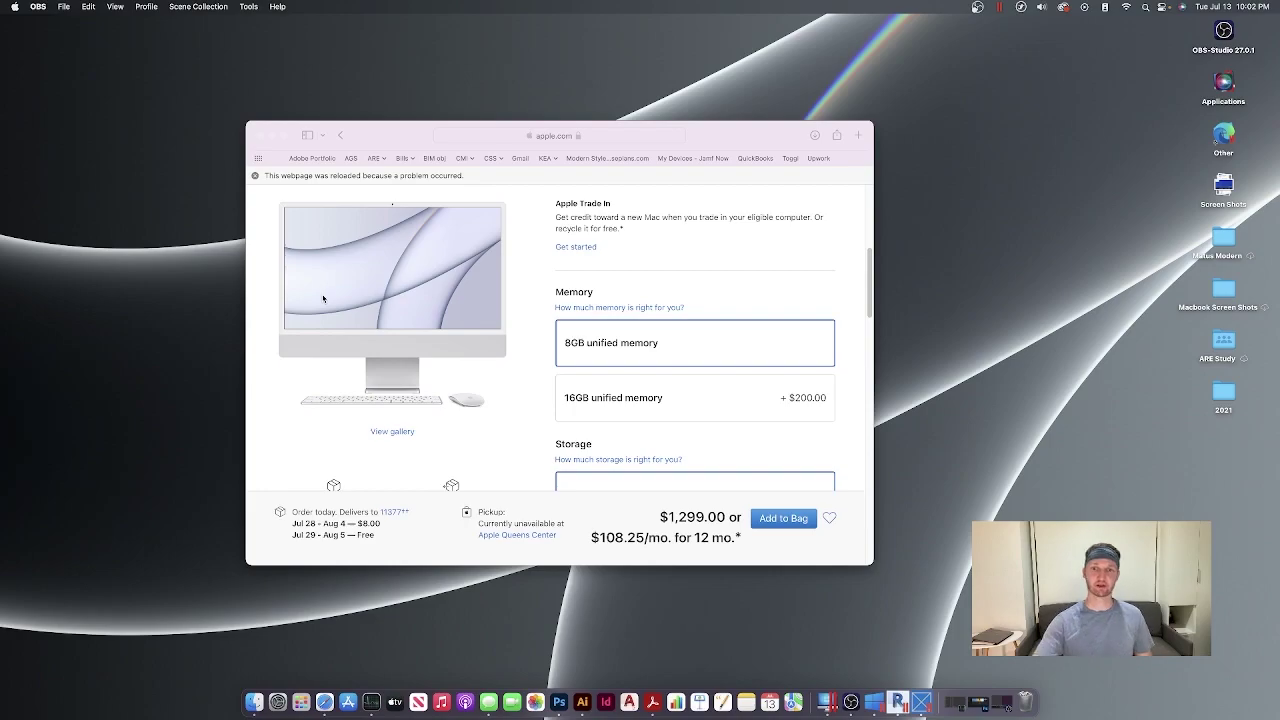
Switch to Adobe Illustrator and look over the airport terminal artboard with its building images and callouts
left_click(582, 702)
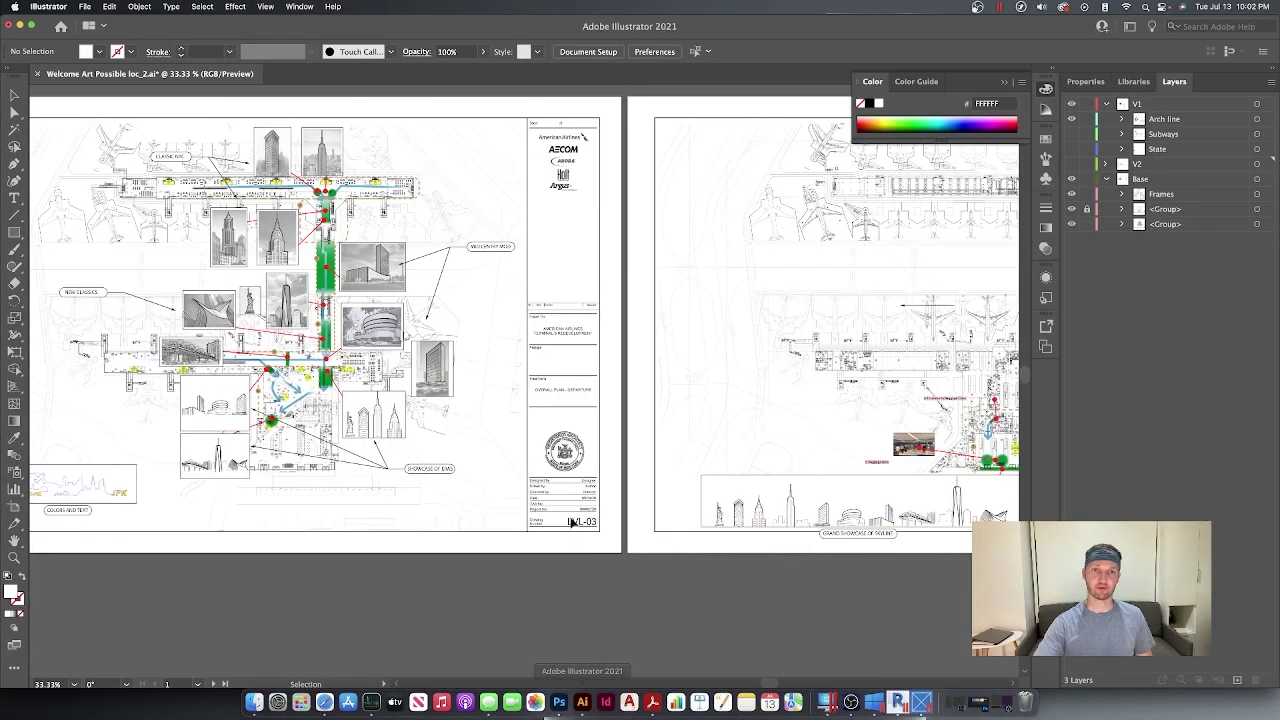
scroll(437, 571, "down", 3)
scroll(213, 410, "up", 2)
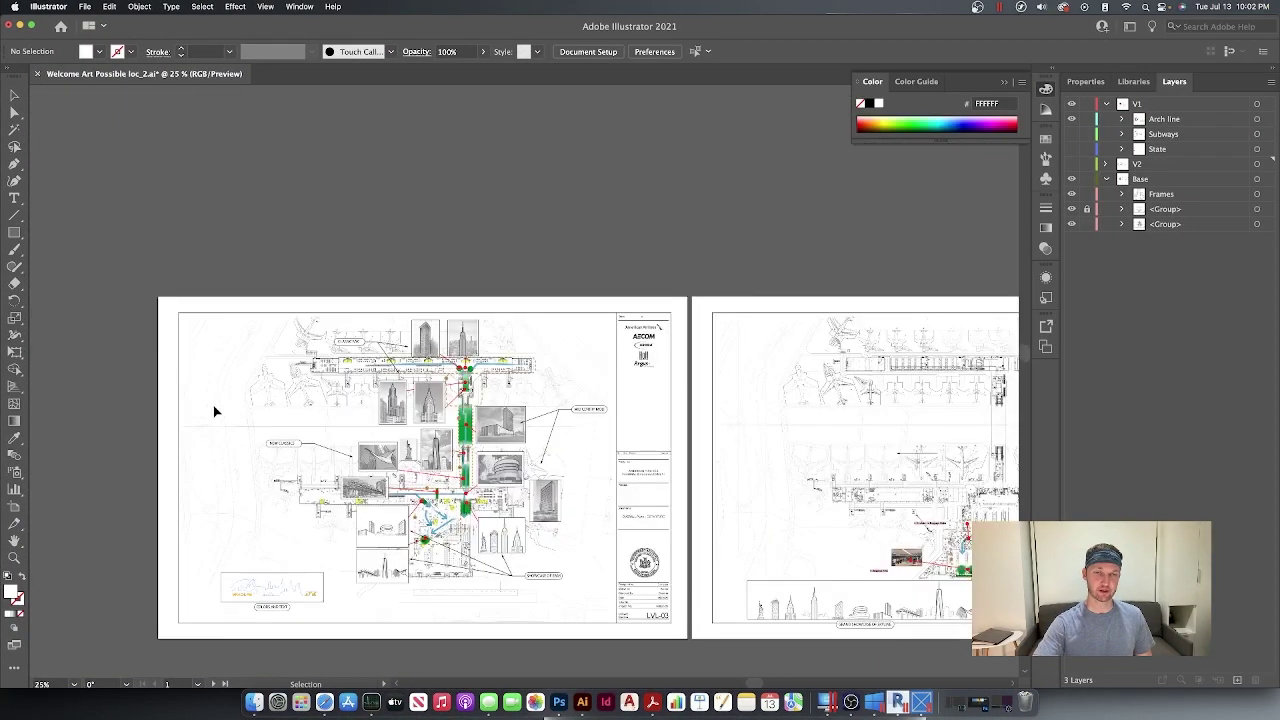
scroll(213, 410, "up", 1)
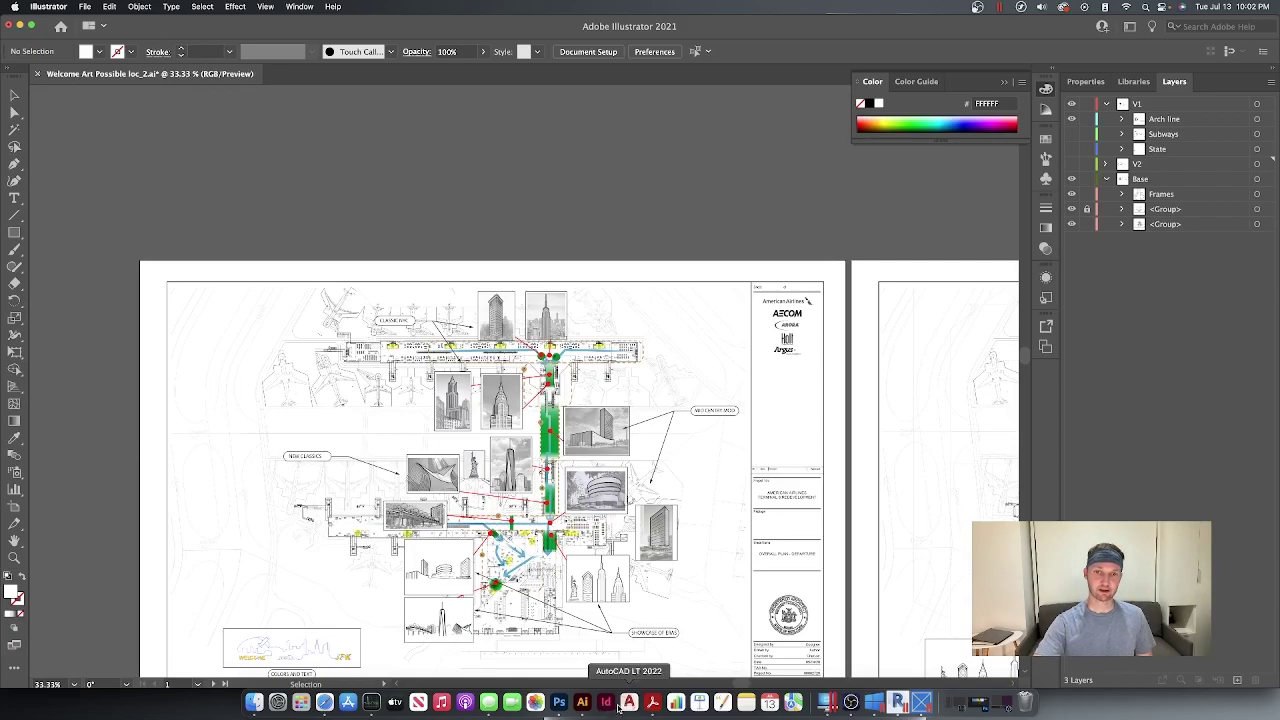
Switch to Adobe Acrobat and look over the overall airport terminal plan in the open PDF
left_click(652, 702)
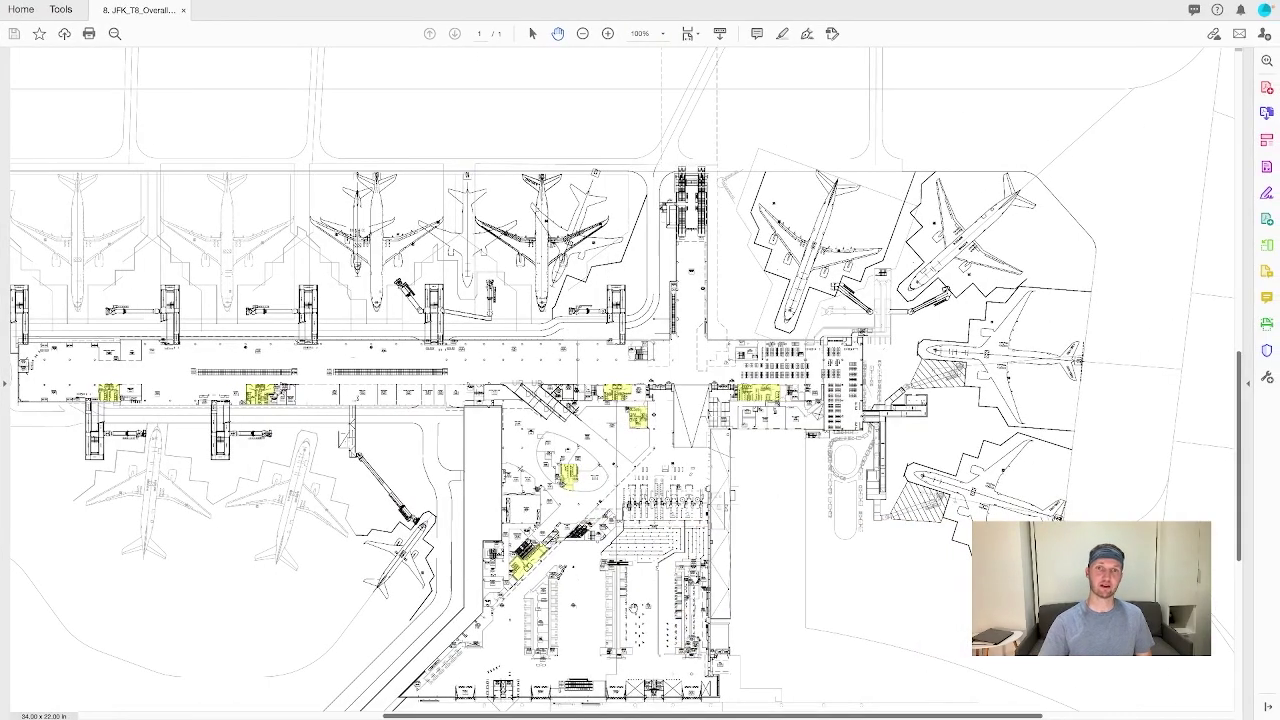
left_click(608, 34)
left_click(583, 33)
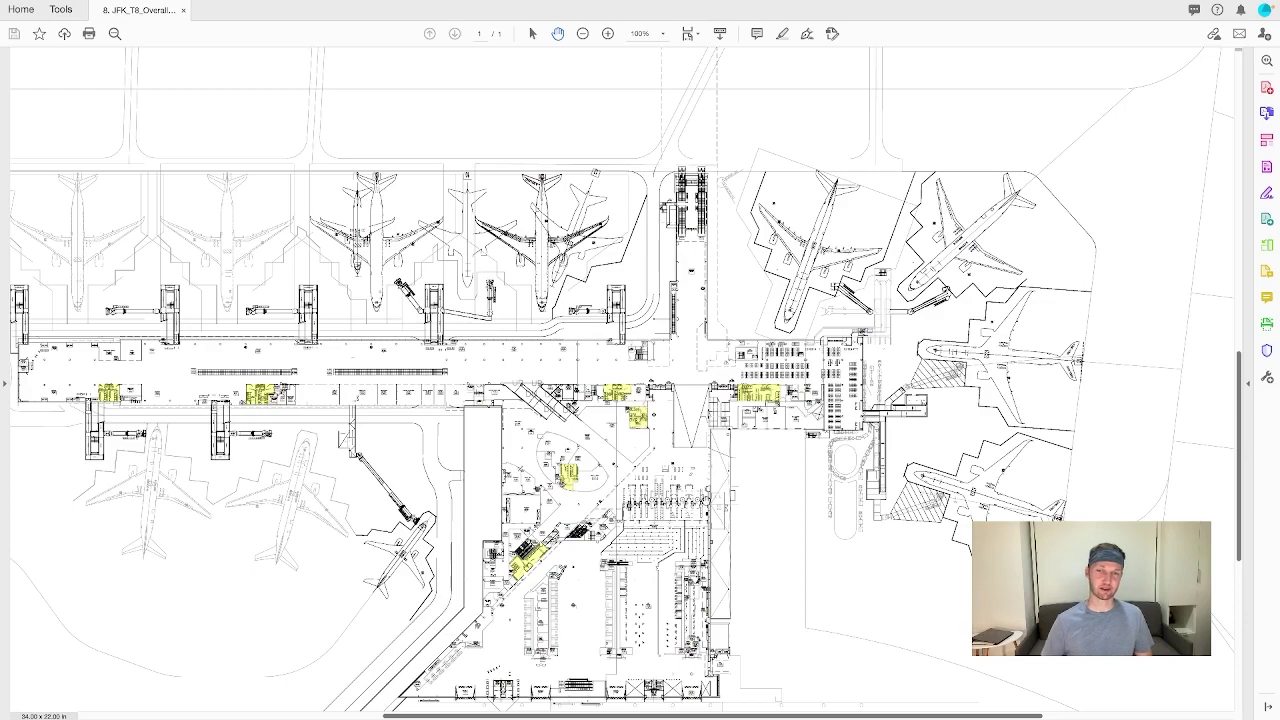
scroll(620, 380, "right", 1)
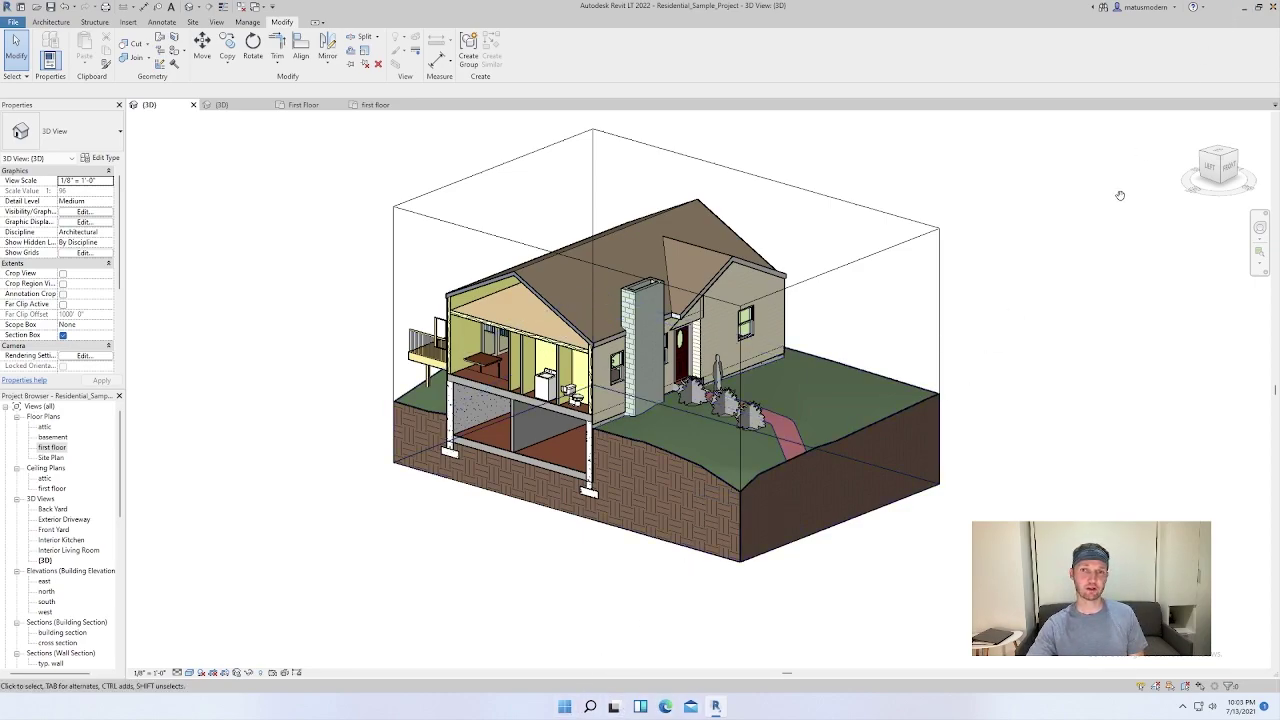
Minimize Revit, switch to Safari on the Mac desktop and skim the Windows 11 on M1 video to about 8:10 in the Bypass TMP chapter
left_click(1244, 9)
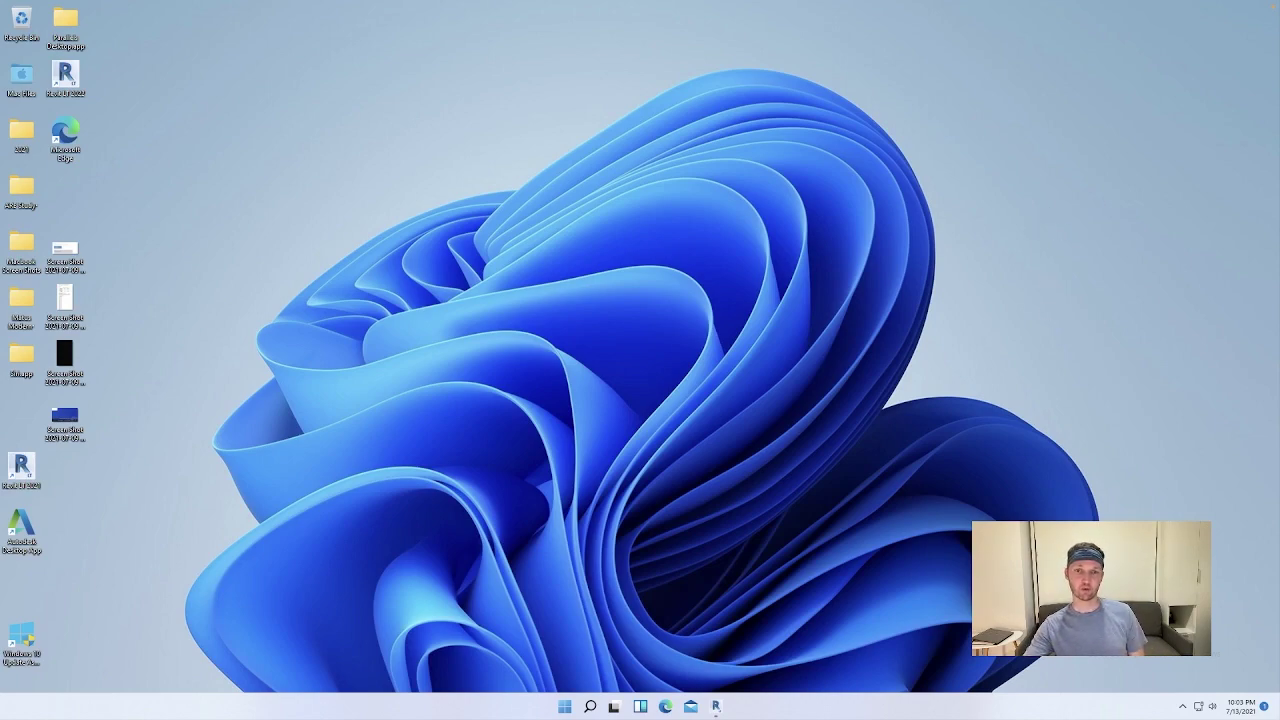
key("ctrl+Right")
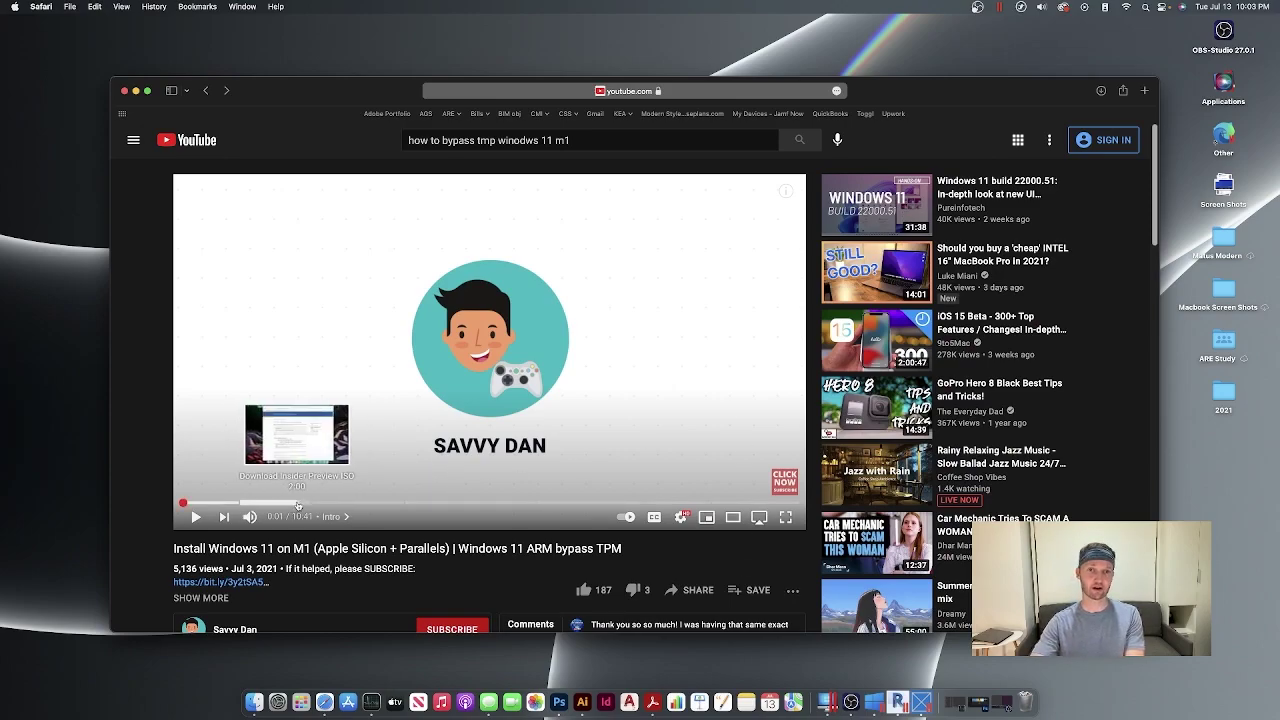
left_click_drag(232, 506, 394, 507)
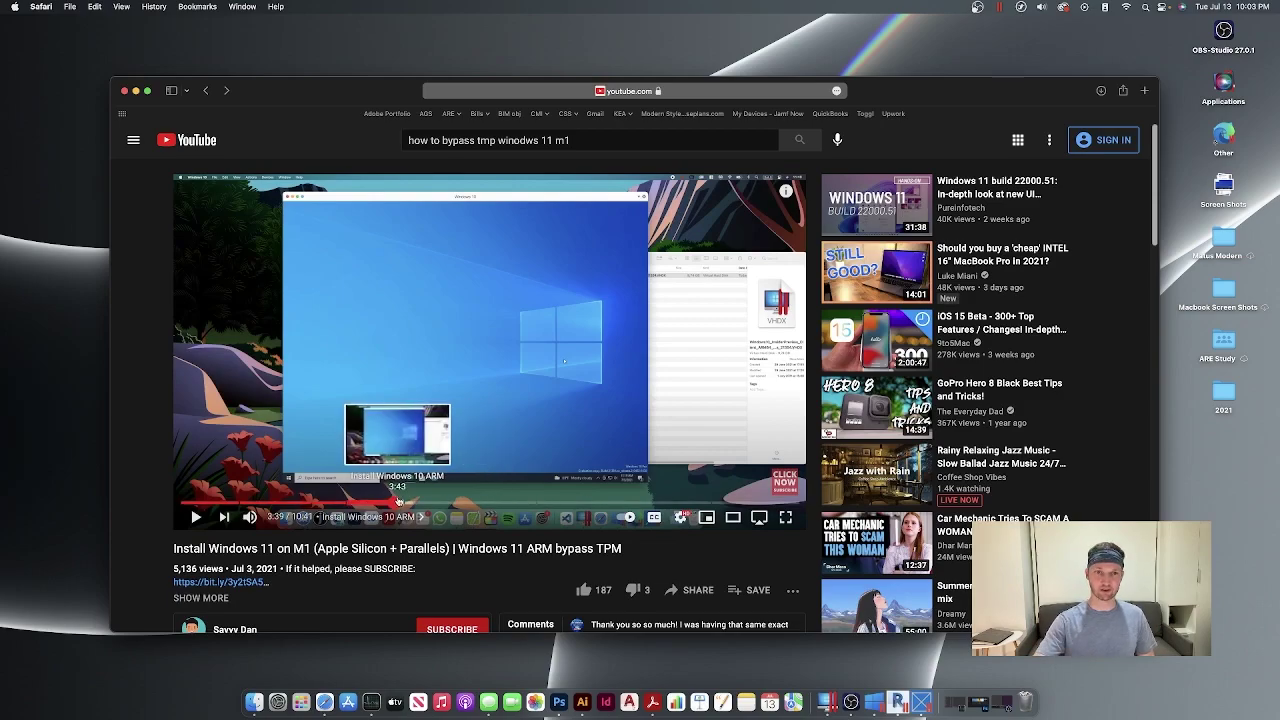
left_click_drag(400, 506, 559, 507)
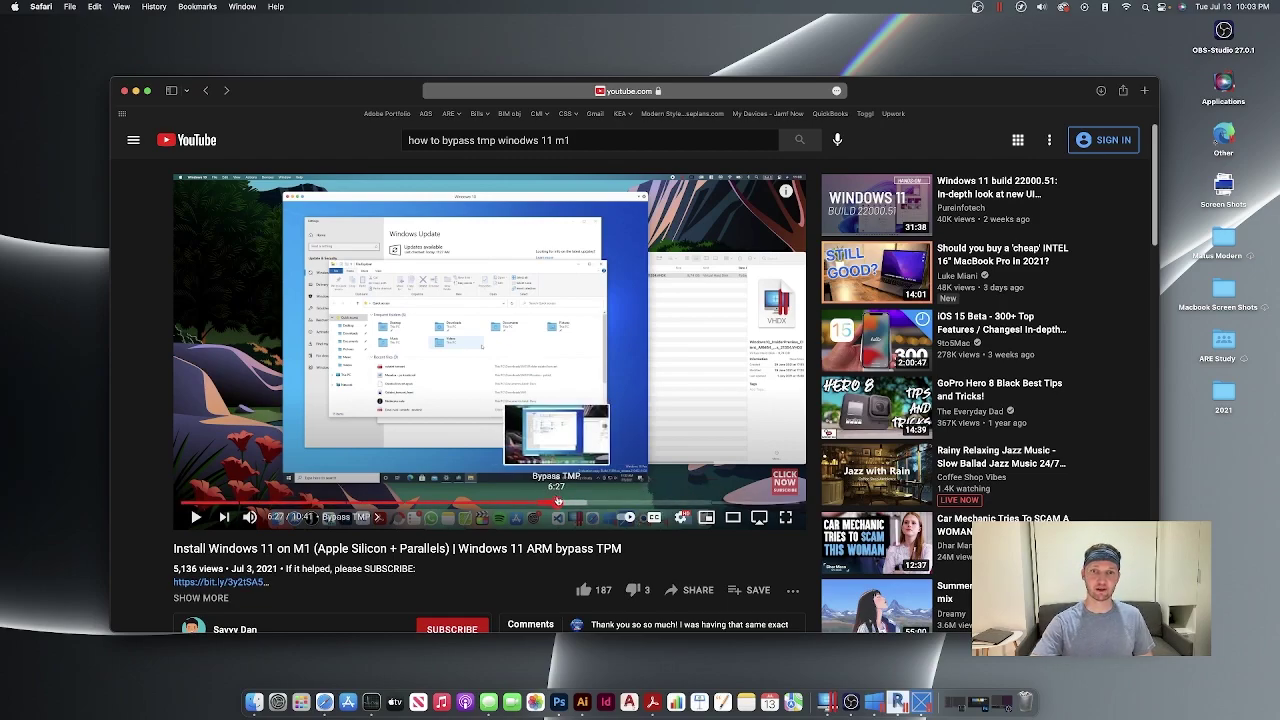
left_click(576, 503)
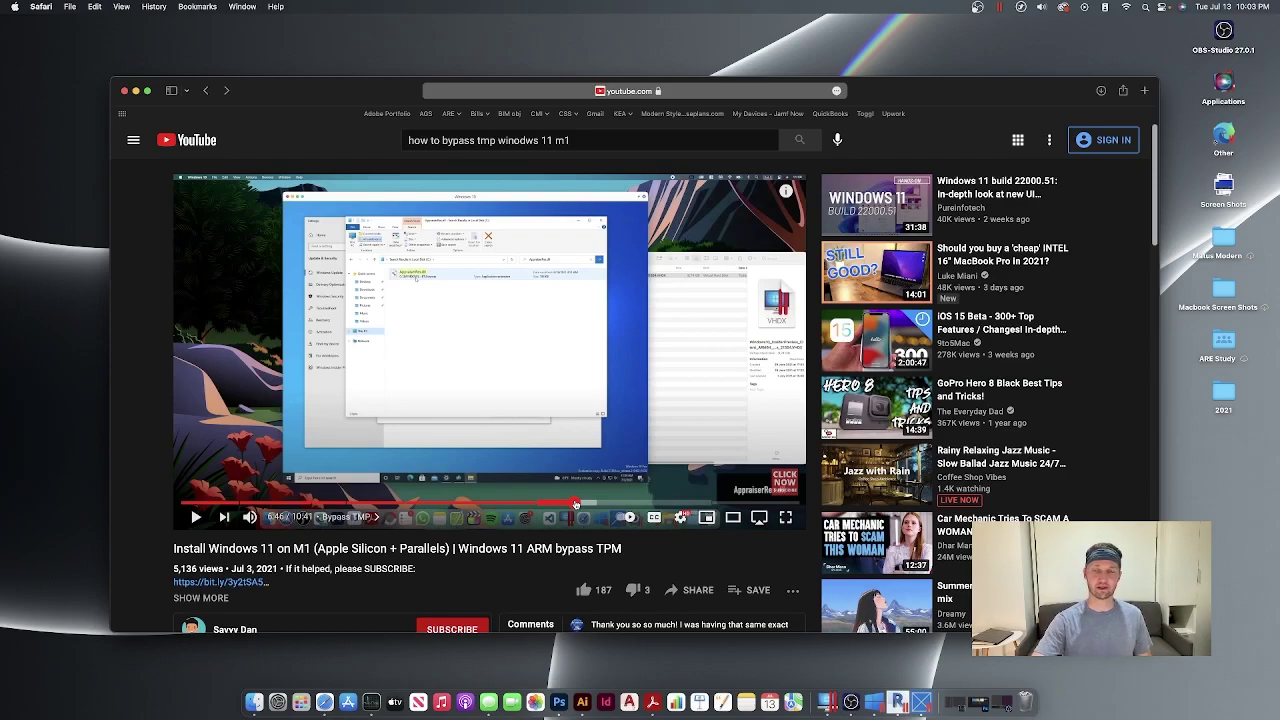
left_click_drag(576, 503, 657, 506)
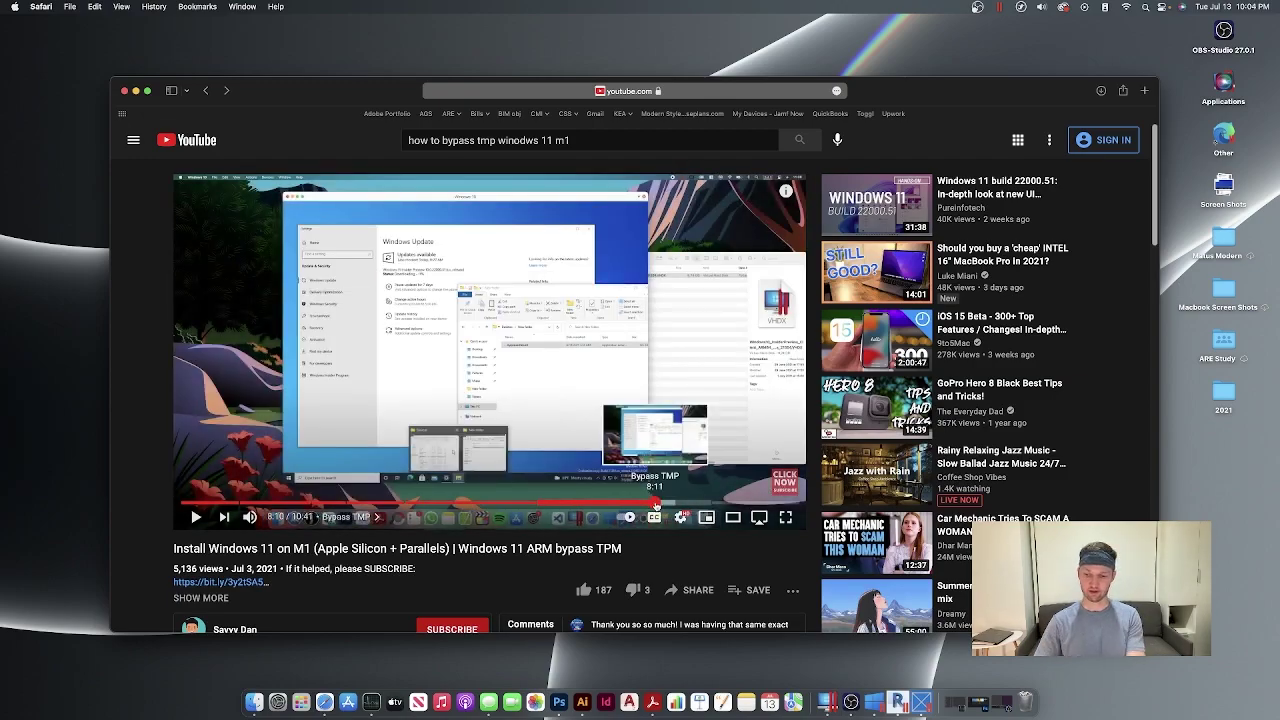
Return to Revit in the Windows virtual machine and examine the residential sample house in 3D from several angles
key("ctrl+Right")
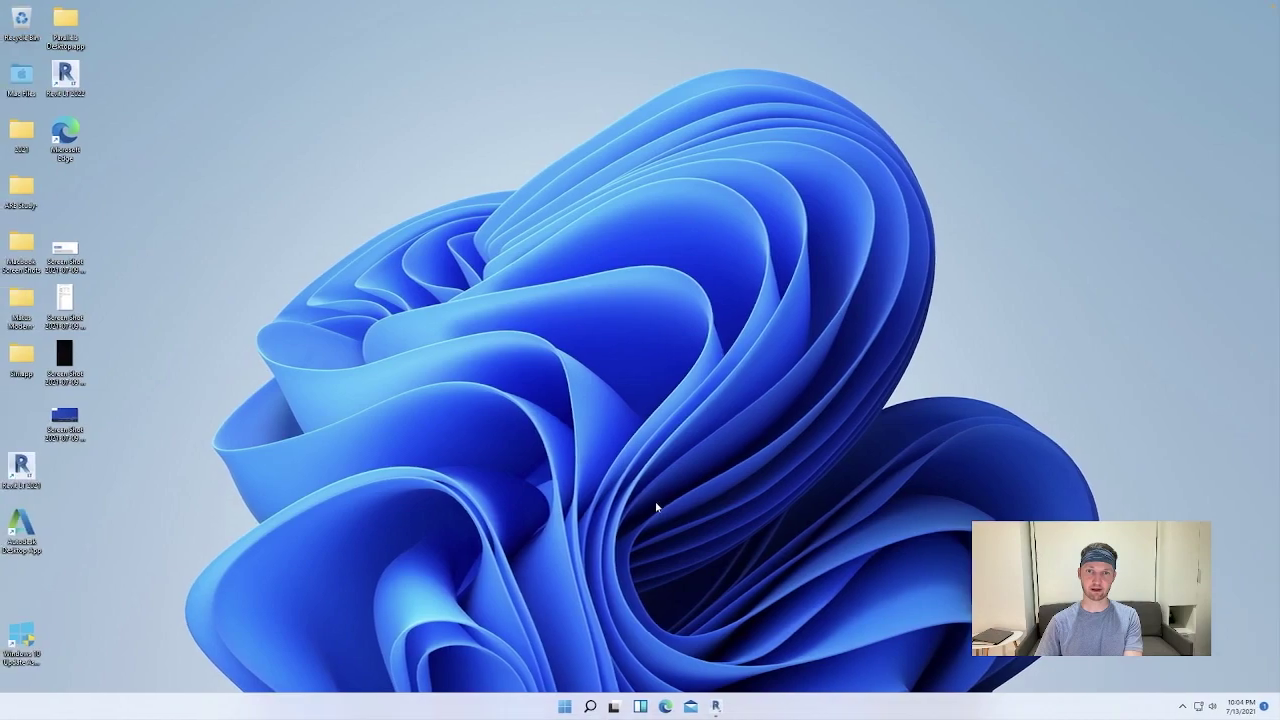
left_click(717, 706)
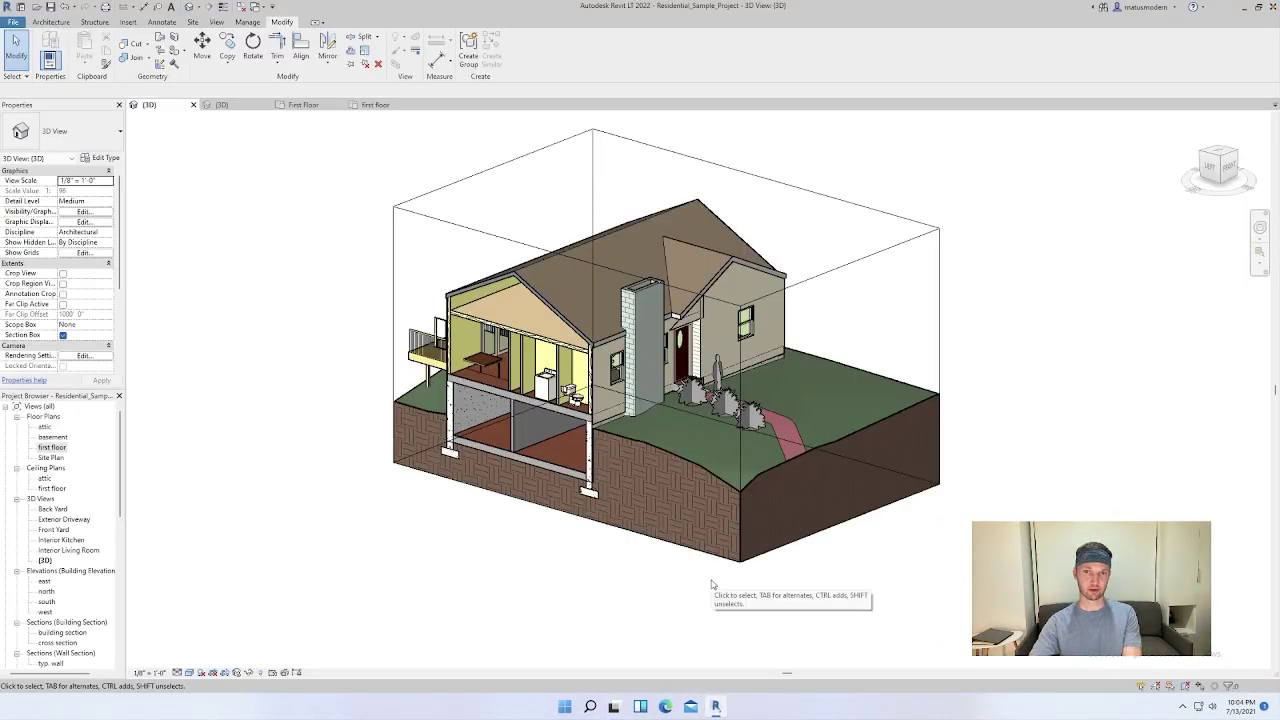
left_click_drag(736, 572, 728, 530)
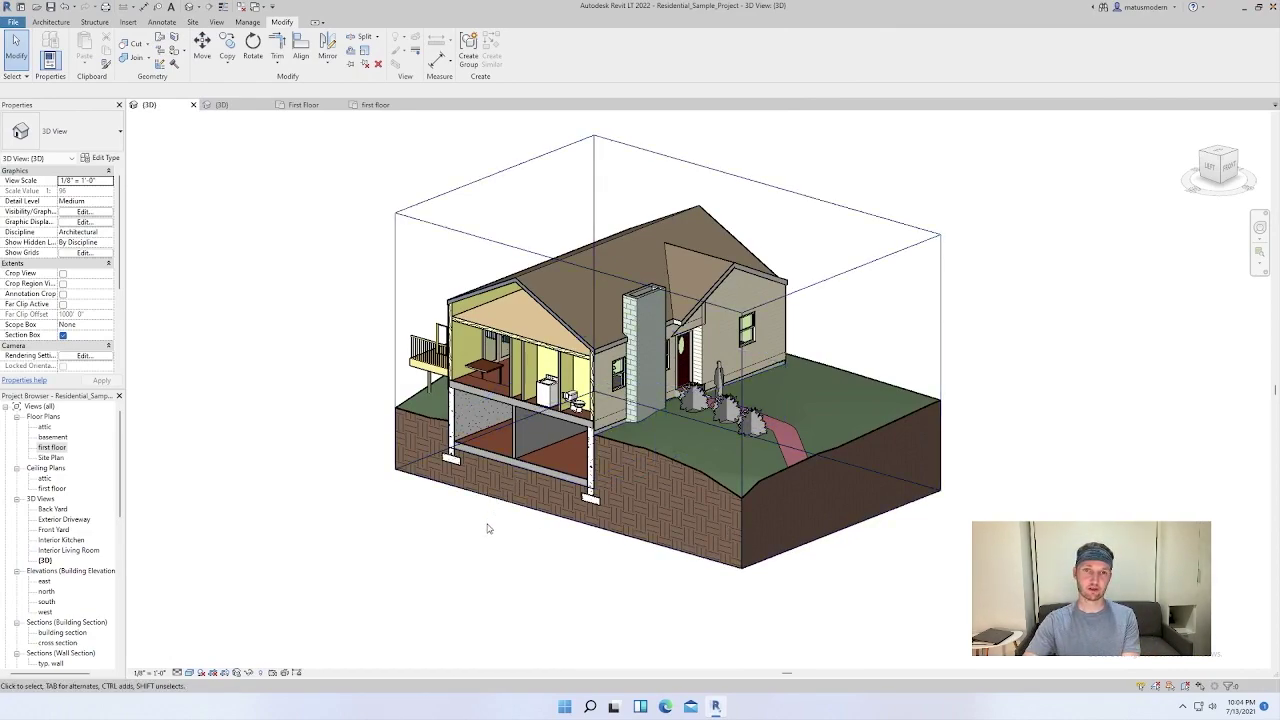
left_click_drag(486, 526, 458, 499)
scroll(650, 408, "up", 2)
scroll(650, 408, "down", 3)
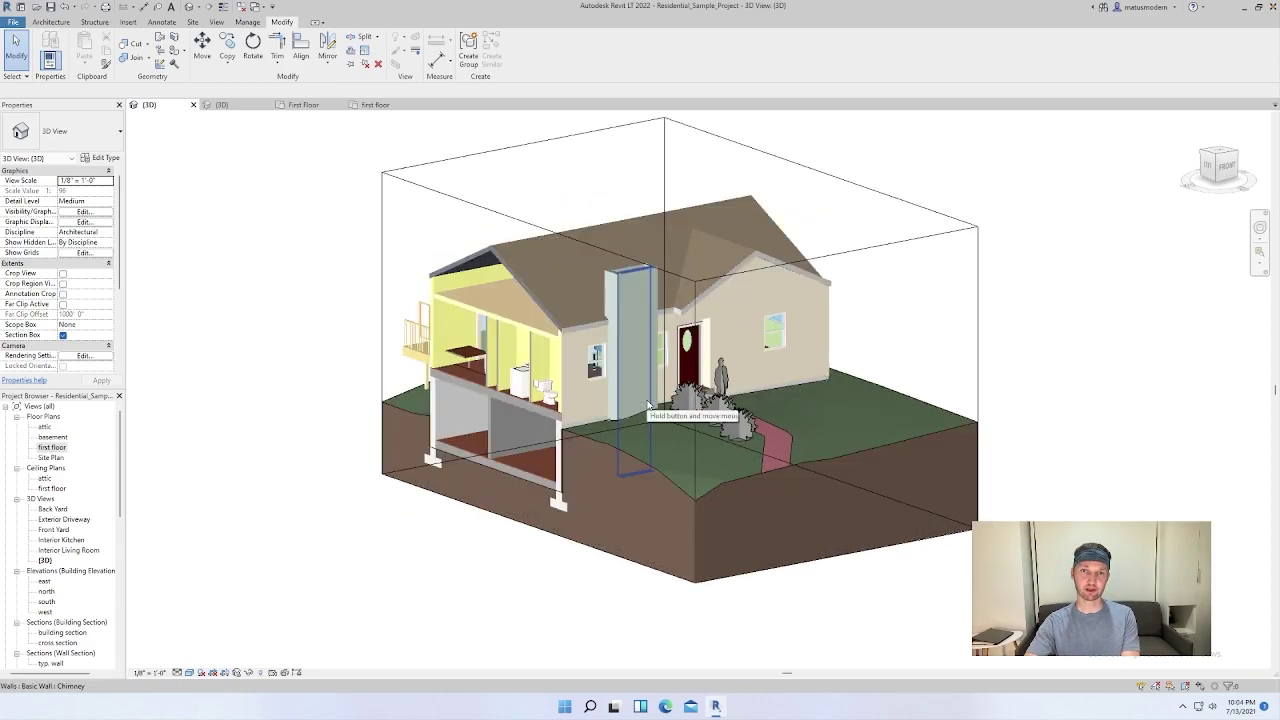
left_click_drag(993, 498, 942, 537)
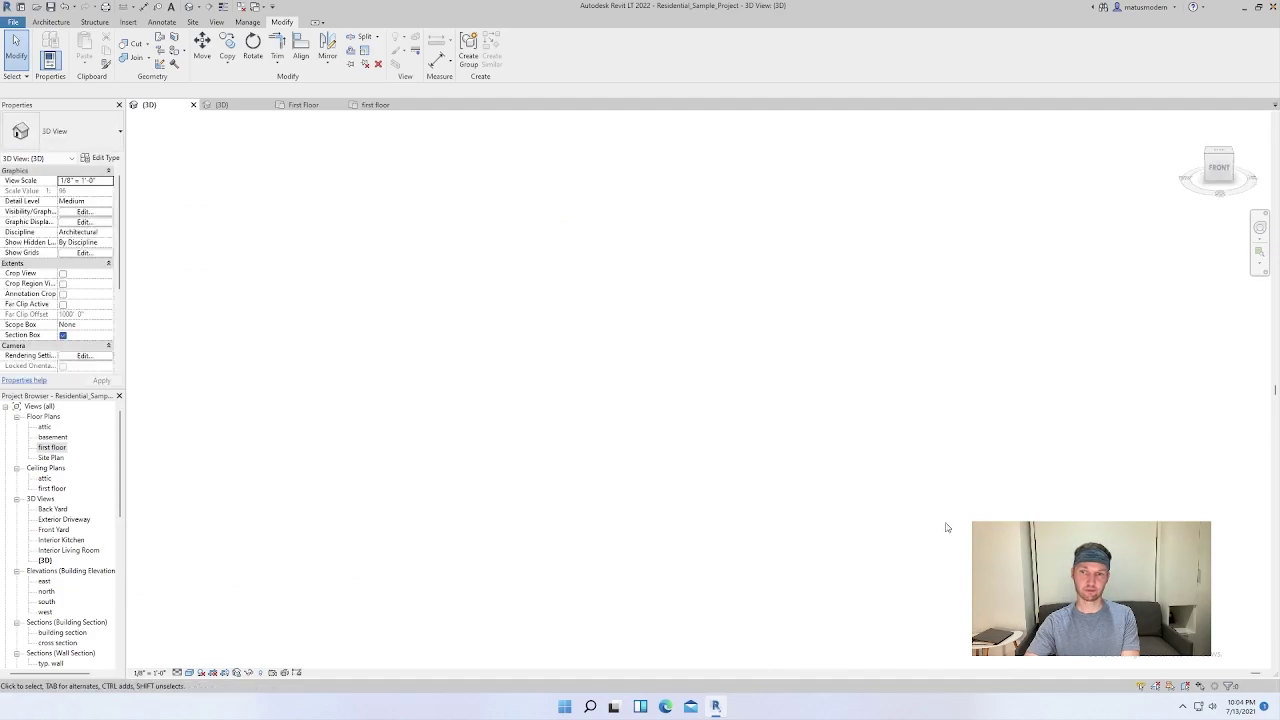
middle_click(947, 527)
left_click_drag(346, 346, 565, 356)
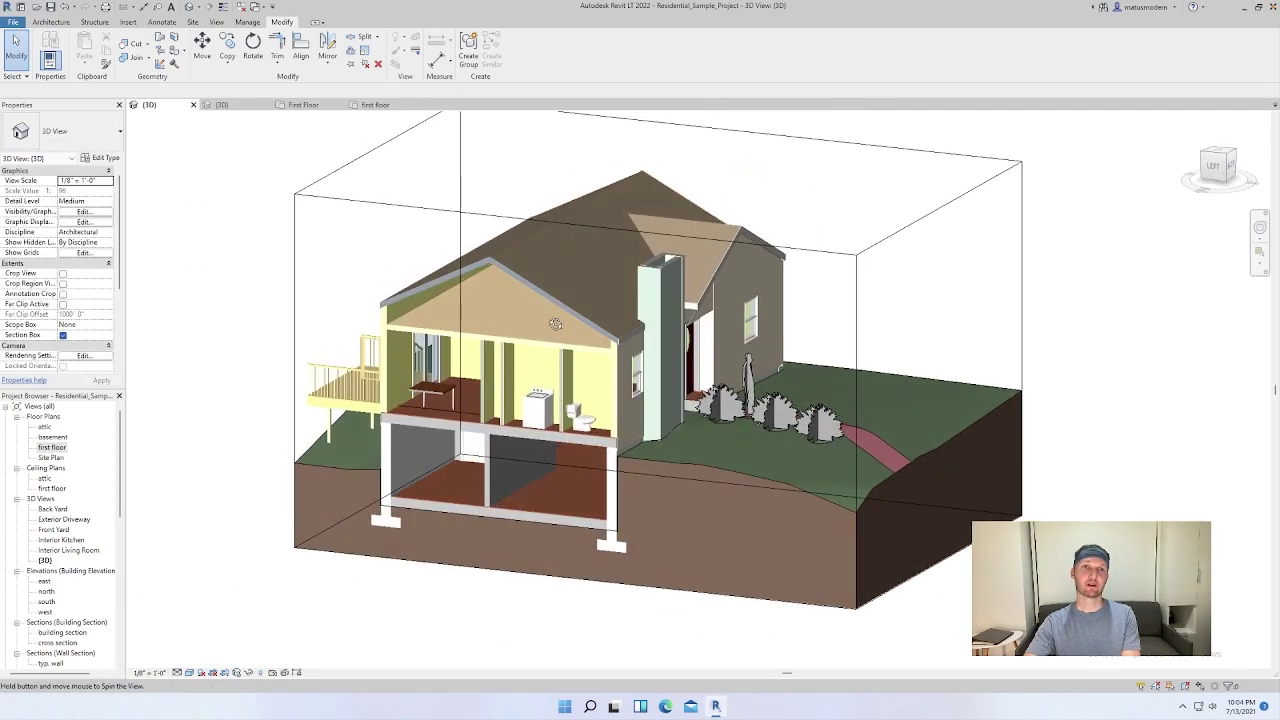
Switch to the second project's 3D view, dismiss the save reminder without saving, and examine the sectioned house and basement scan
left_click(238, 108)
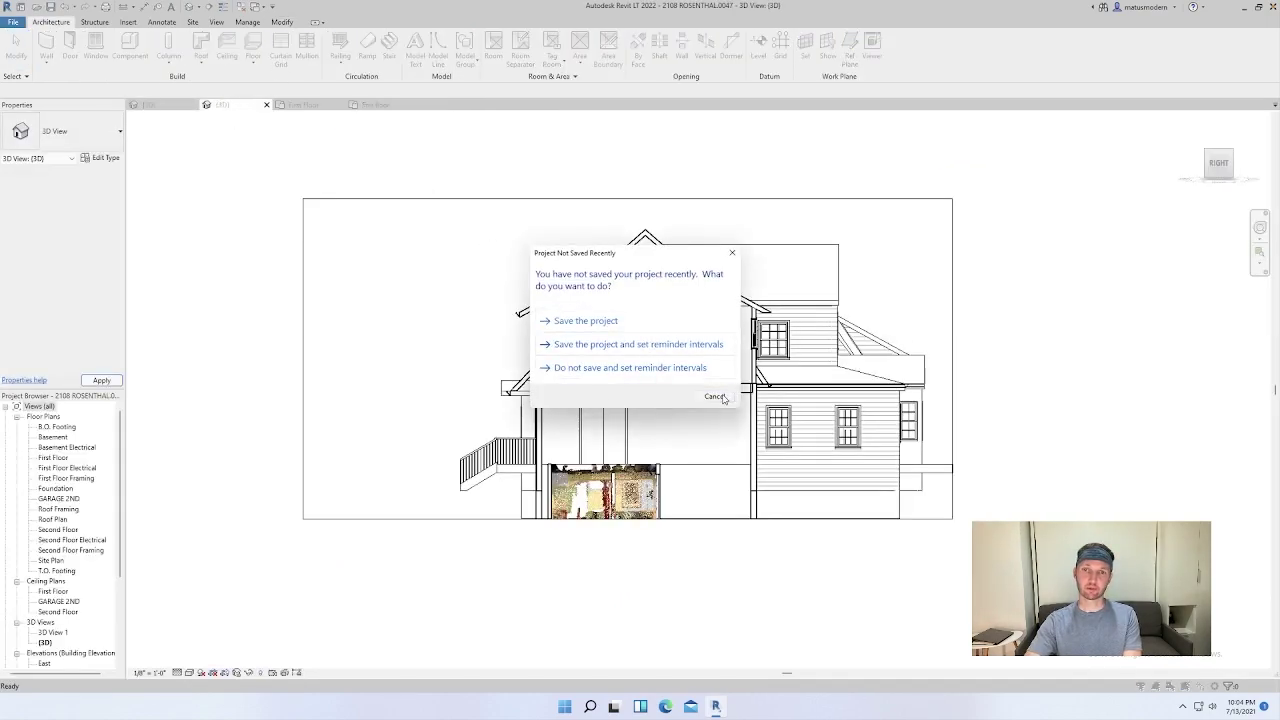
left_click(710, 392)
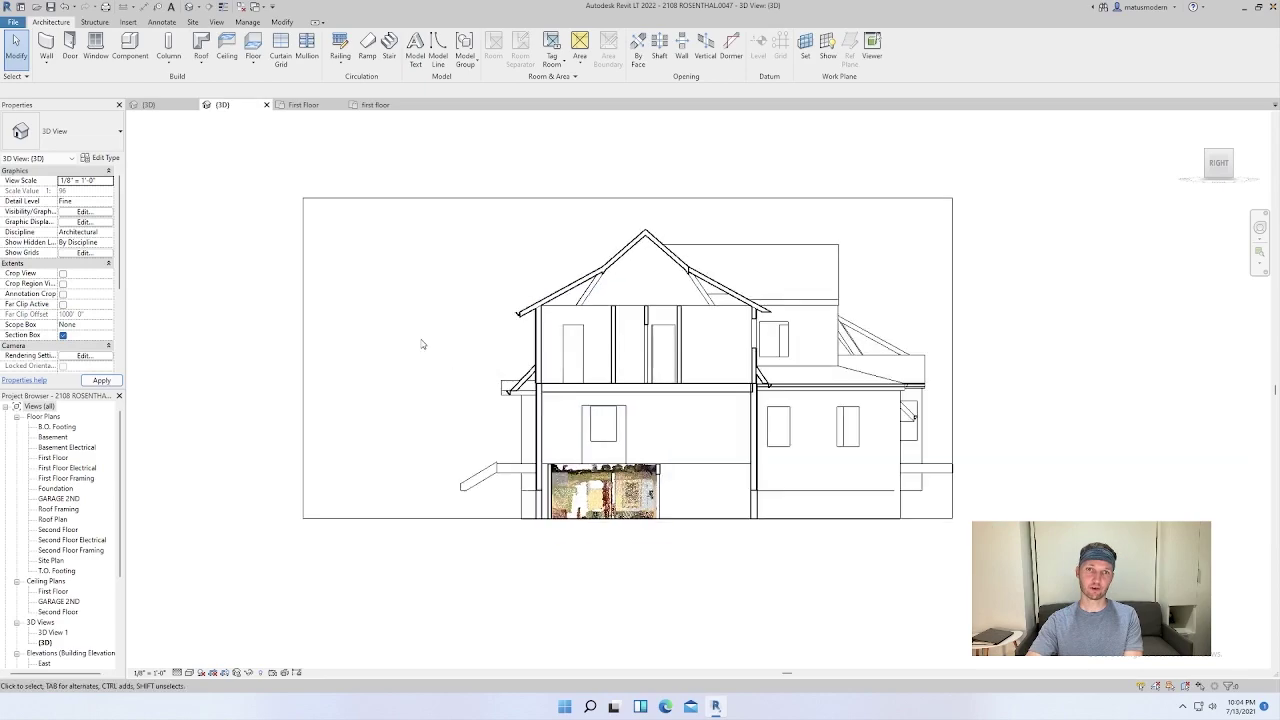
left_click_drag(423, 343, 663, 323)
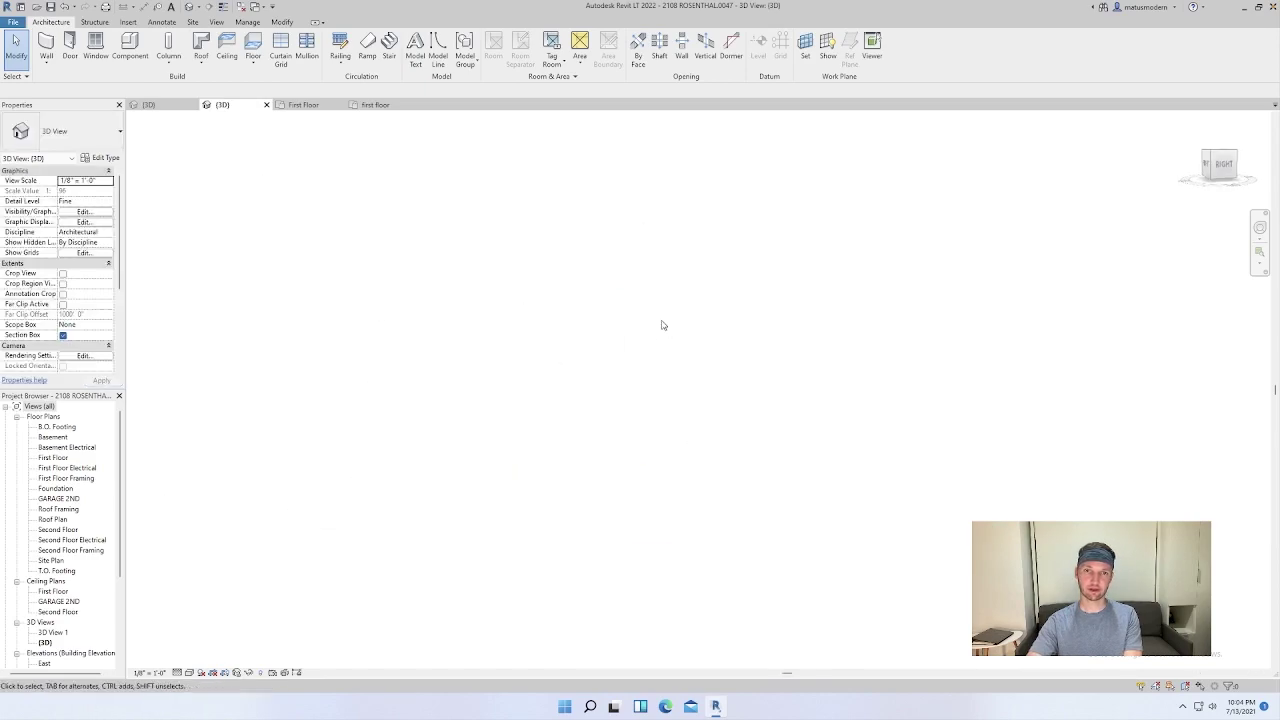
scroll(661, 324, "down", 5)
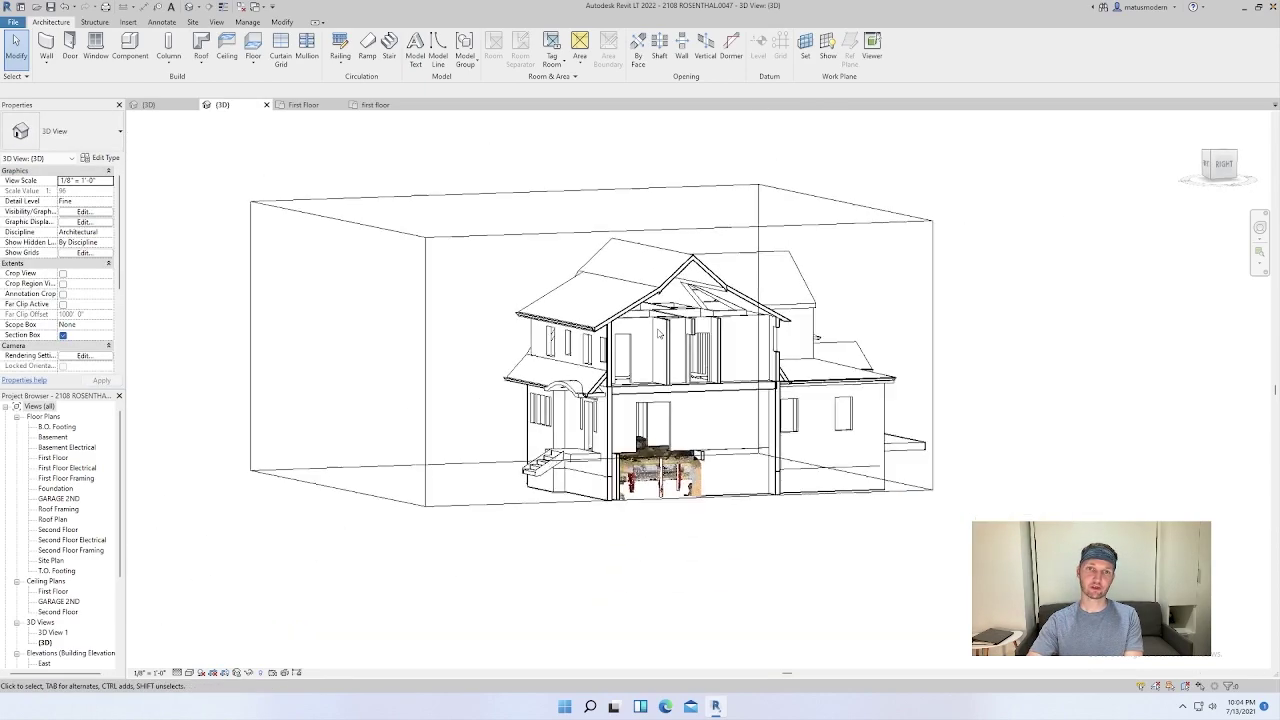
scroll(617, 480, "up", 4)
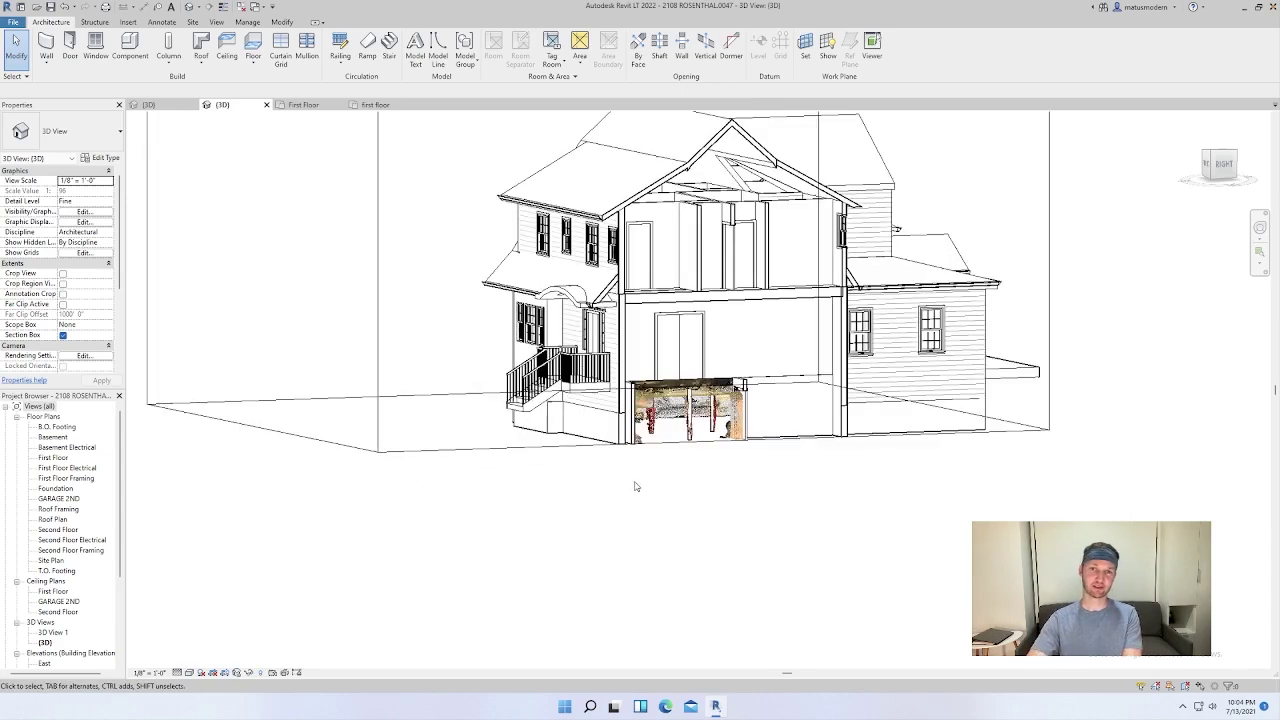
left_click_drag(654, 494, 643, 566)
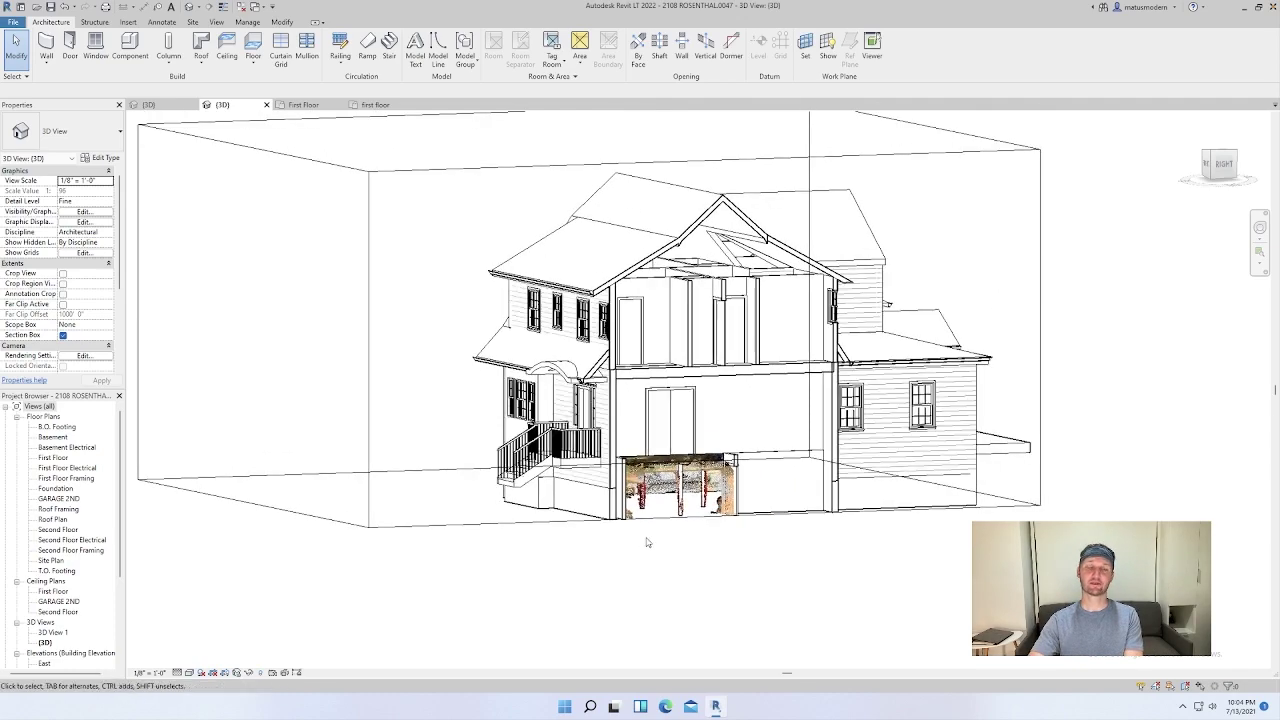
Show the second project's First Floor plan and examine the dimensioned kitchen, foyer and surrounding rooms up close
left_click(333, 106)
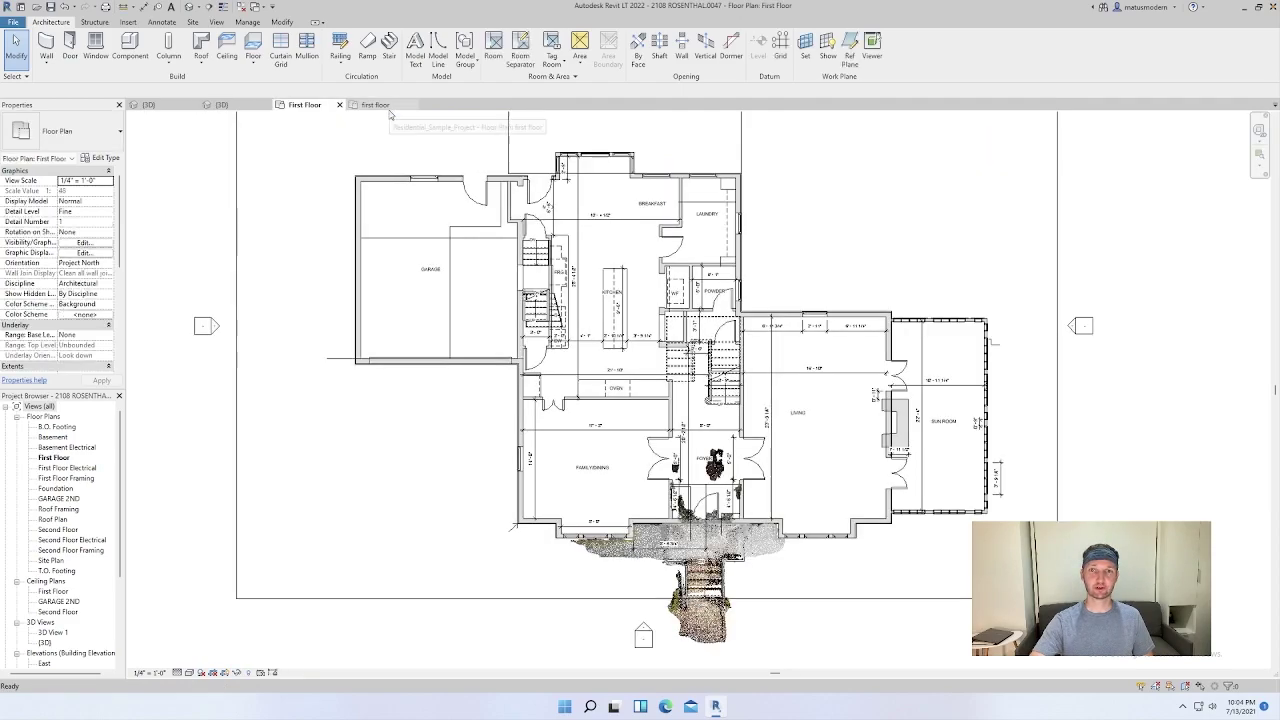
scroll(627, 345, "up", 3)
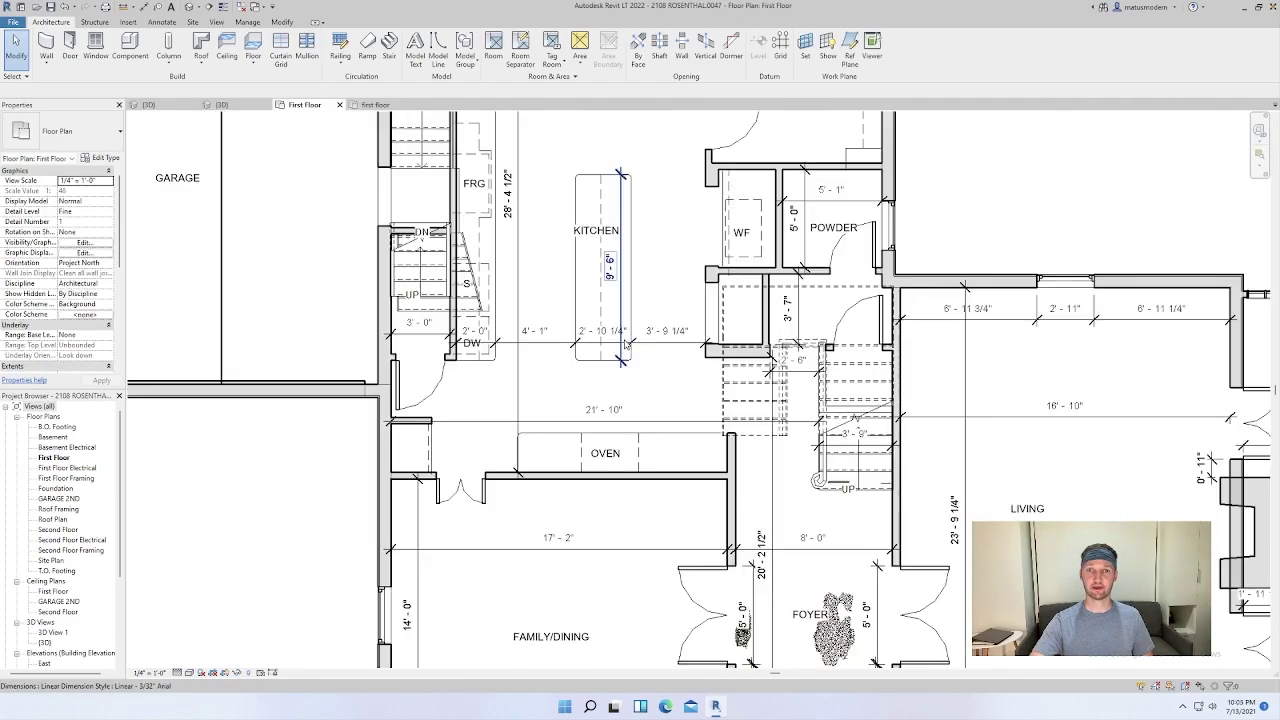
scroll(627, 345, "down", 1)
scroll(626, 343, "up", 1)
scroll(832, 483, "down", 1)
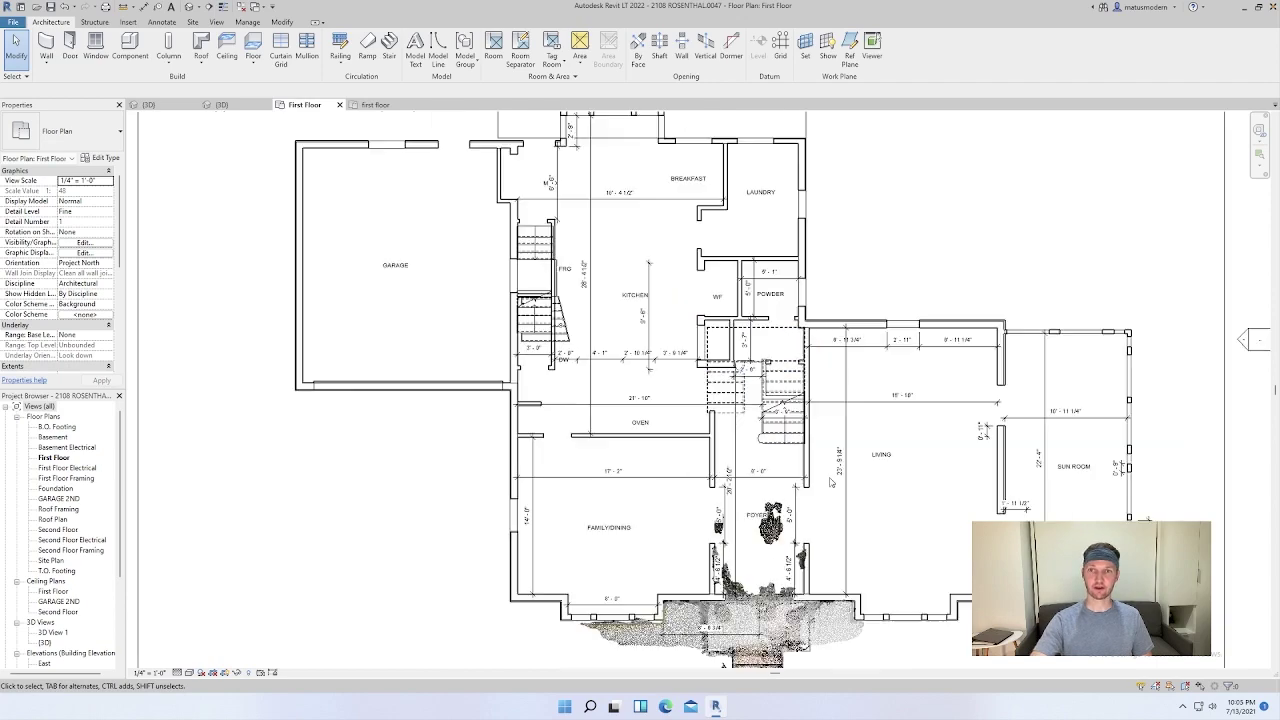